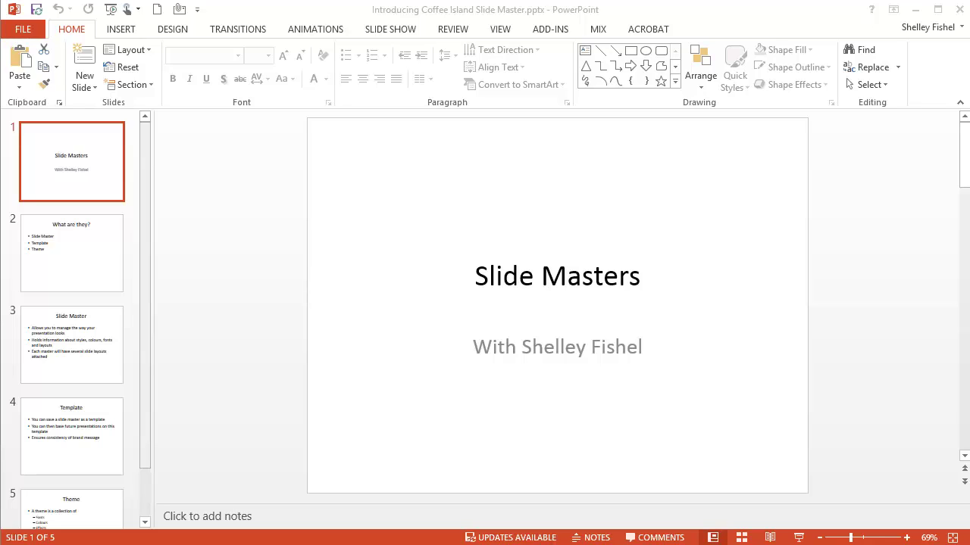
Read through slides 2 to 5 on slide masters, templates and themes, and return to the "What are they?" slide
left_click(29, 249)
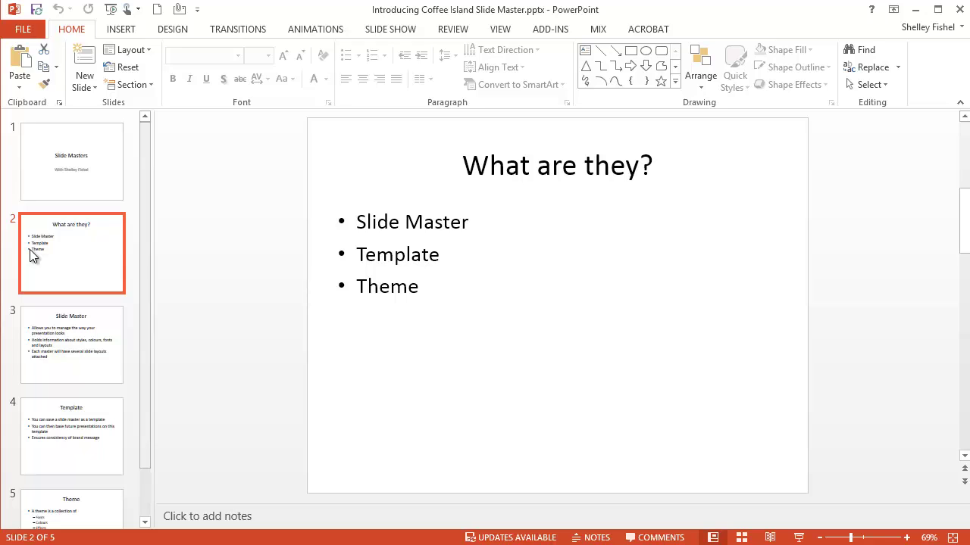
left_click(97, 341)
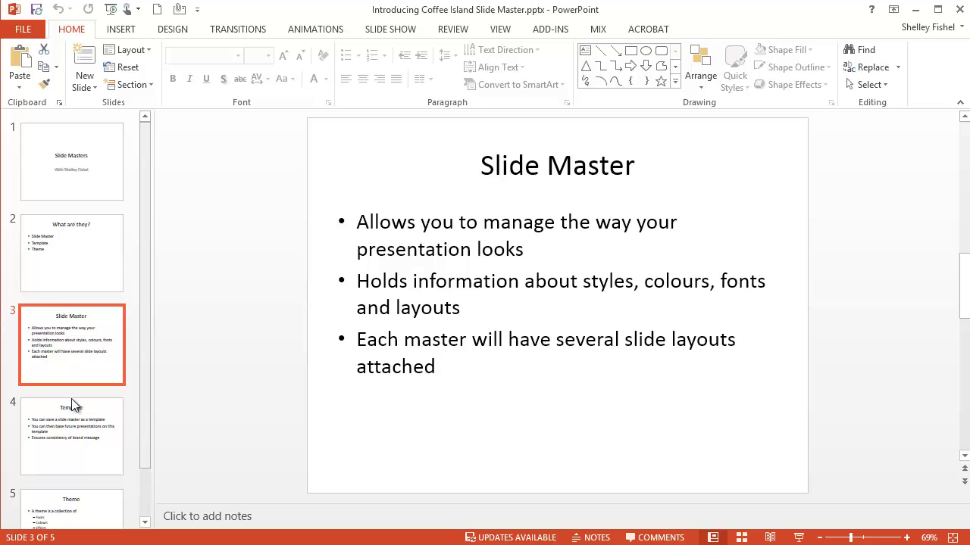
left_click(74, 435)
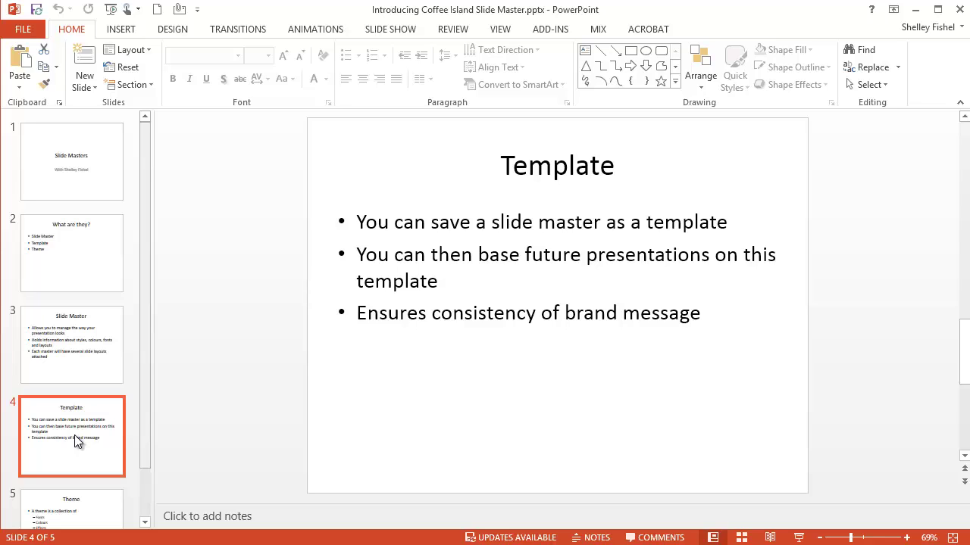
left_click(72, 520)
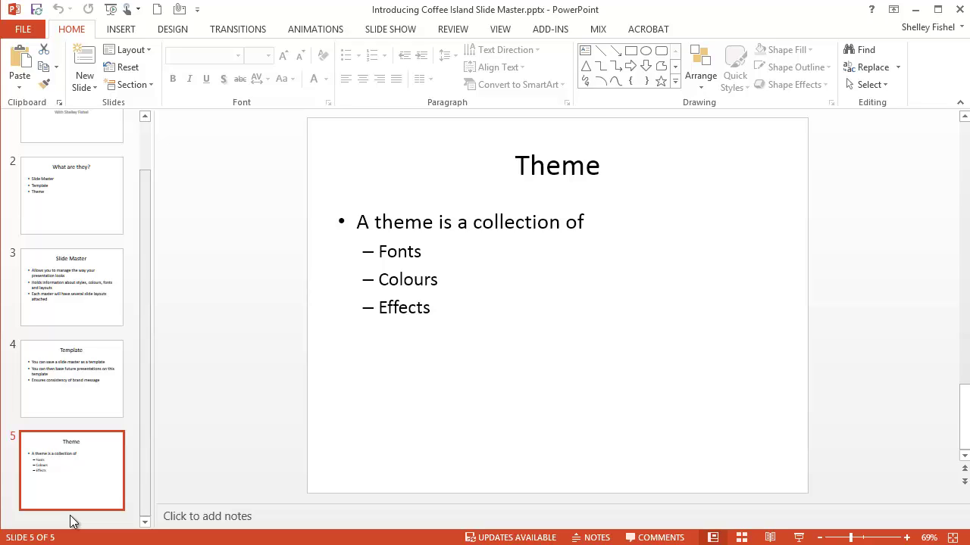
left_click_drag(141, 246, 145, 199)
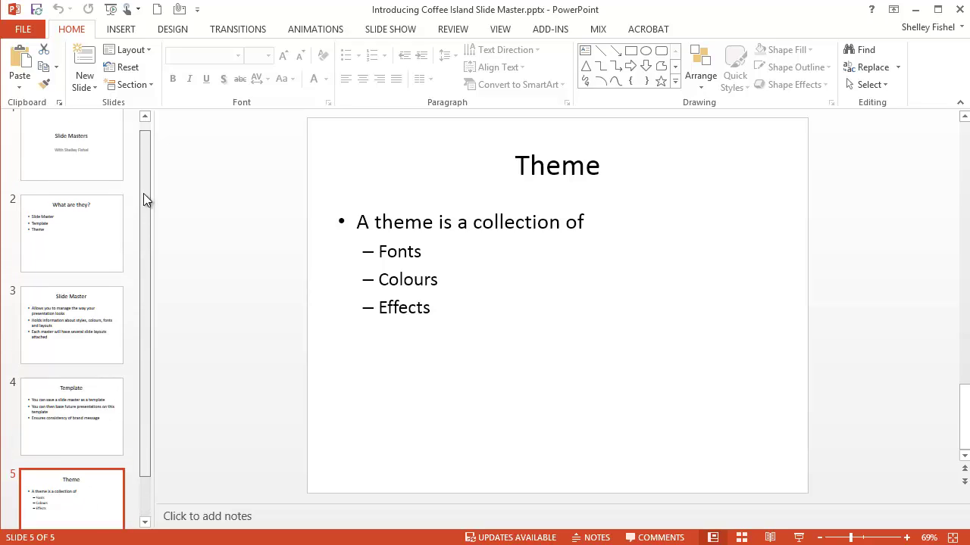
left_click(87, 274)
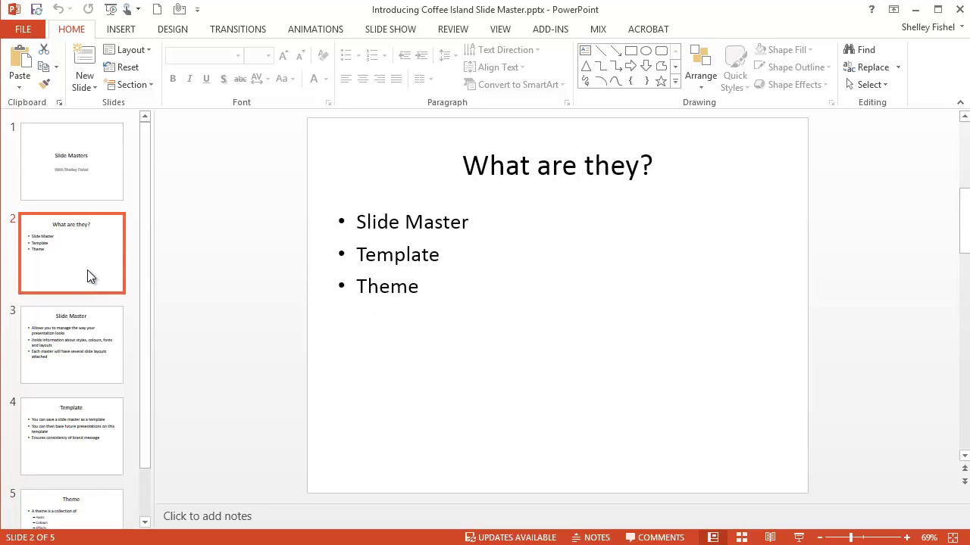
Open the presentation's Slide Master view and select the parent master slide above its layouts
left_click(501, 29)
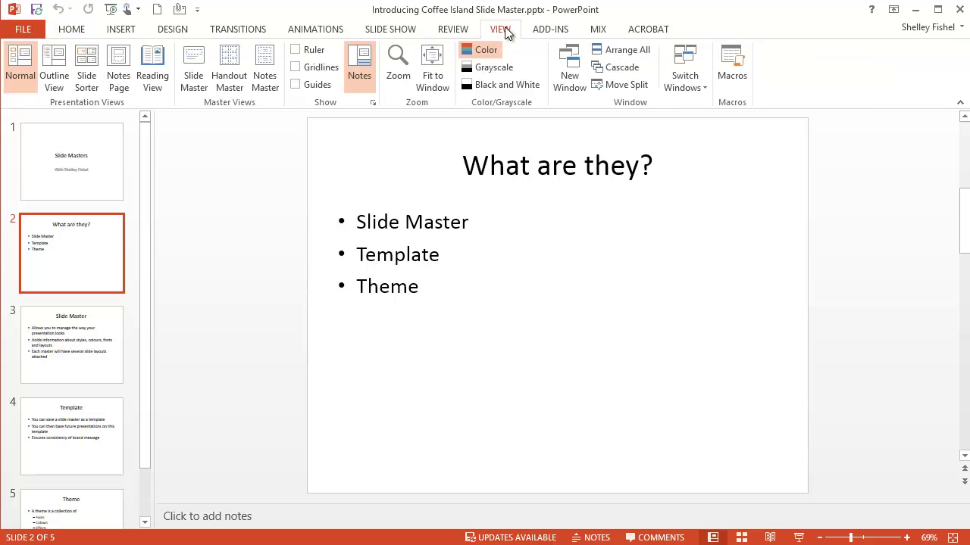
left_click(195, 63)
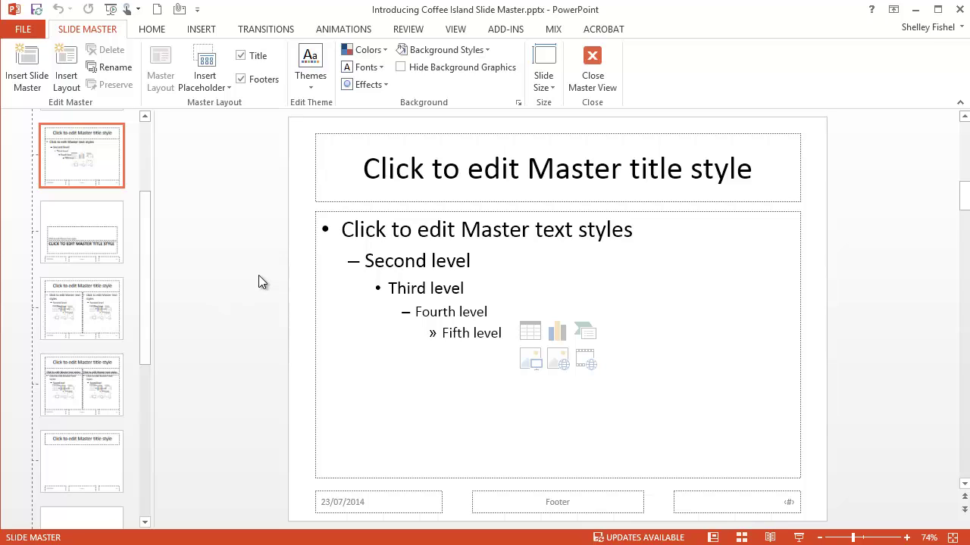
left_click_drag(145, 274, 140, 173)
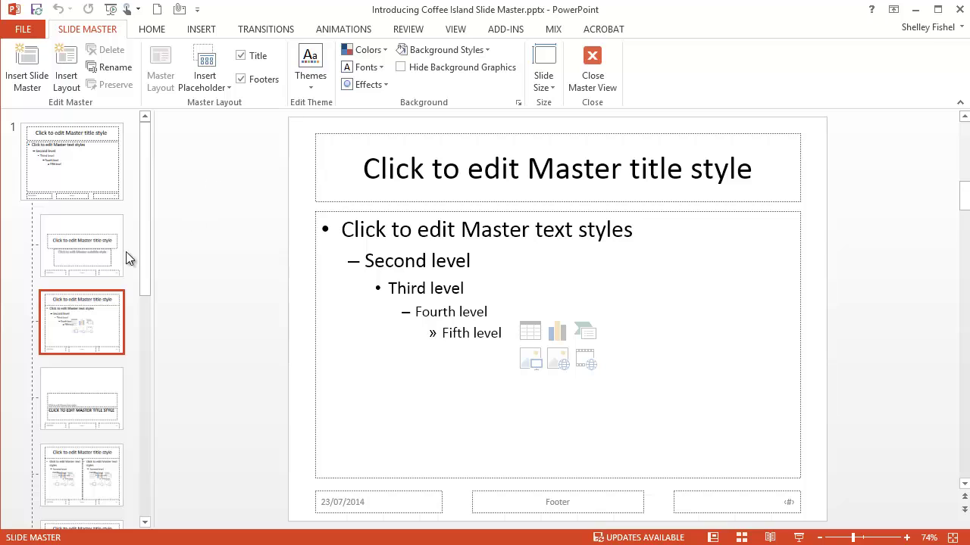
left_click(96, 181)
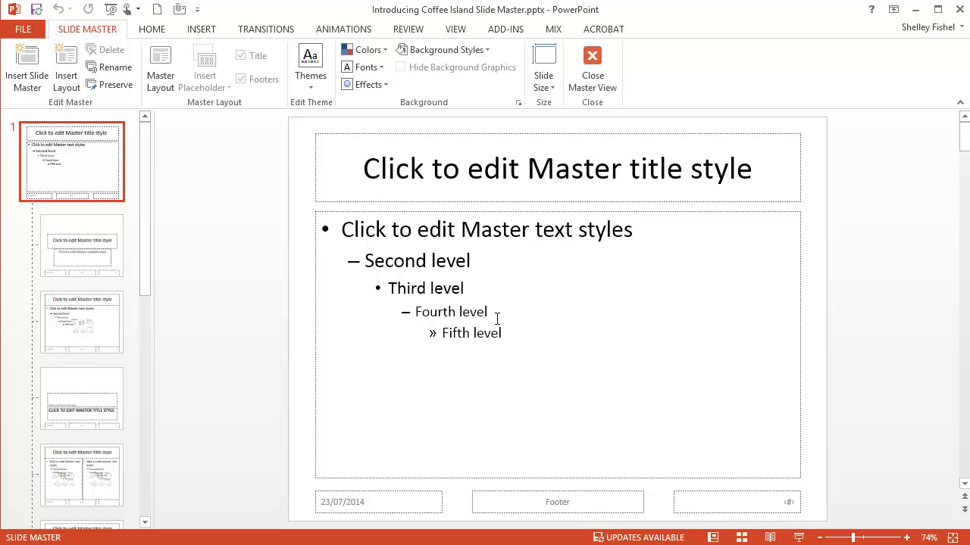
Format the master slide's title text in the orange theme colour, at 48 pt and in bold
left_click_drag(368, 169, 733, 191)
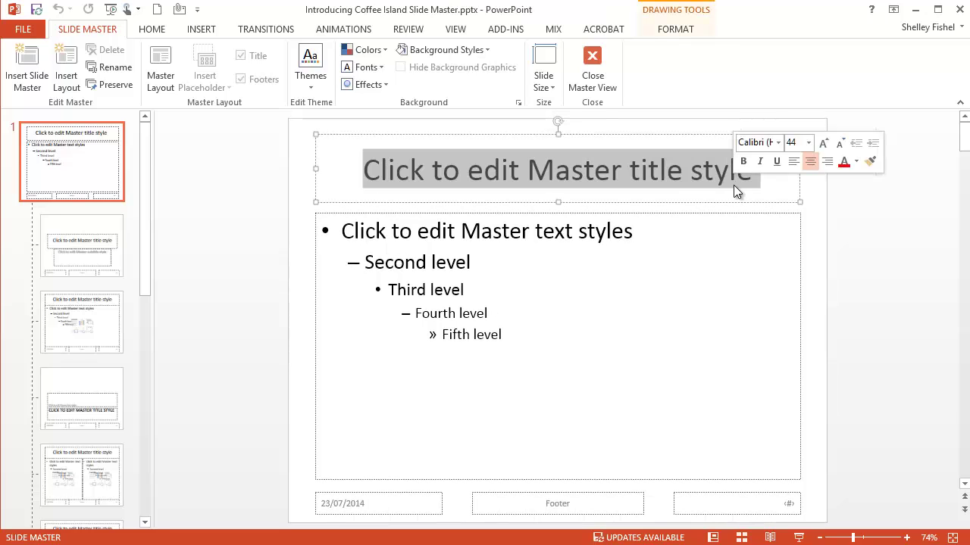
left_click(150, 31)
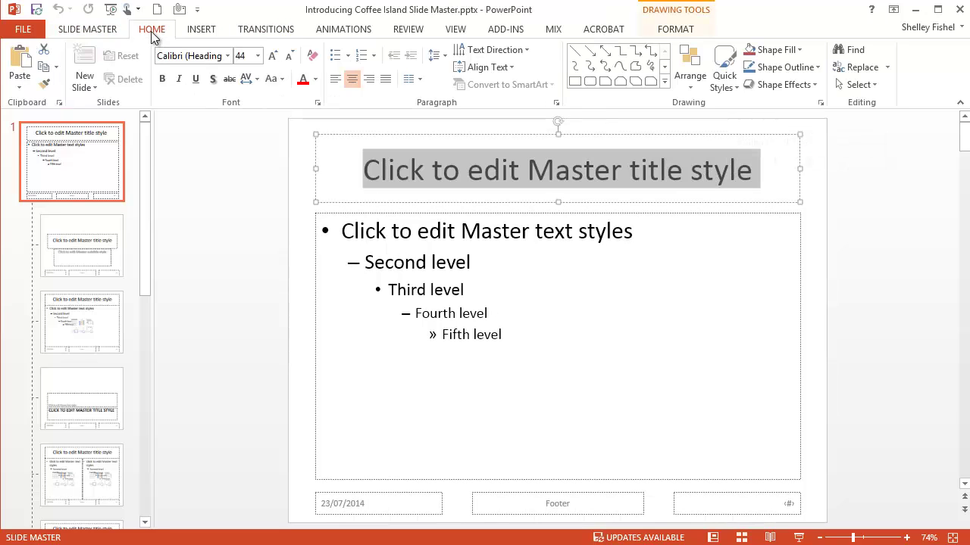
left_click(316, 80)
left_click(417, 115)
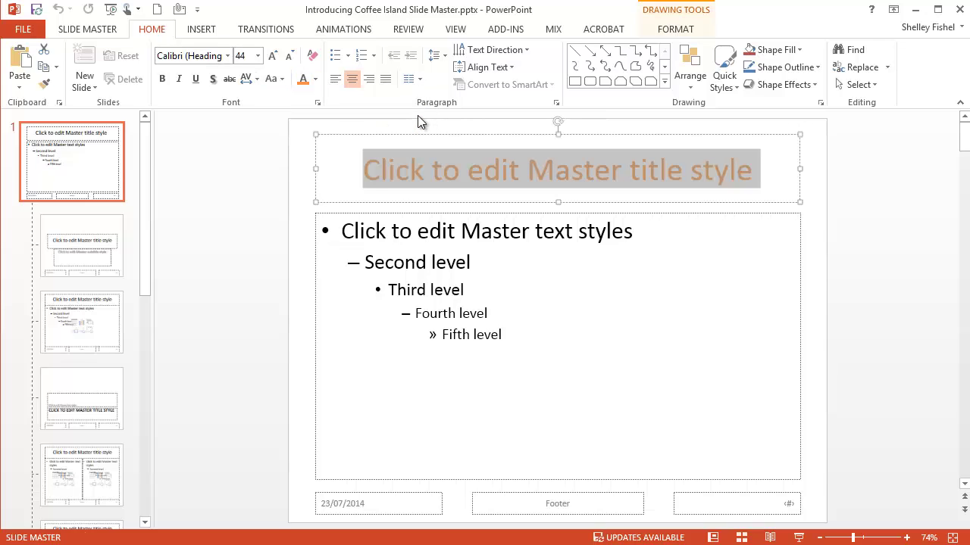
left_click(273, 58)
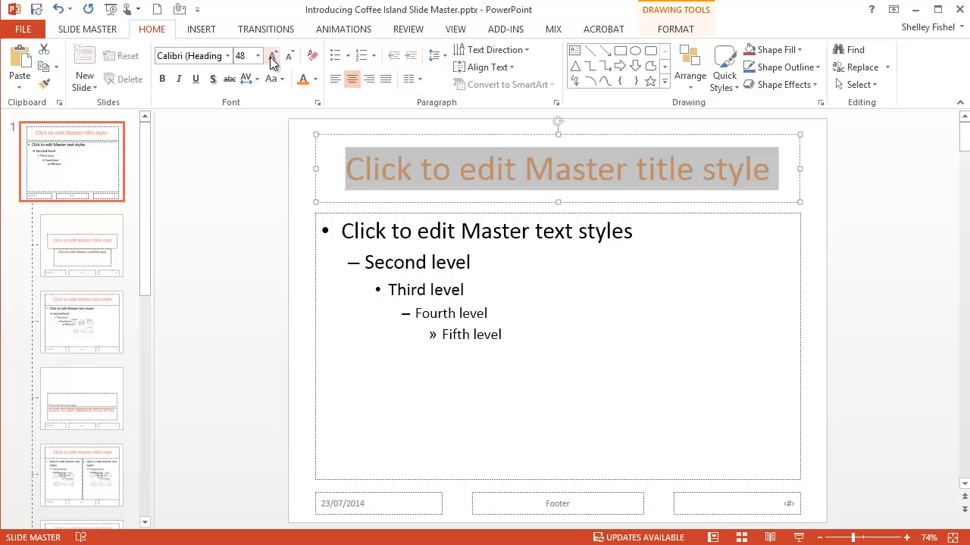
left_click(162, 79)
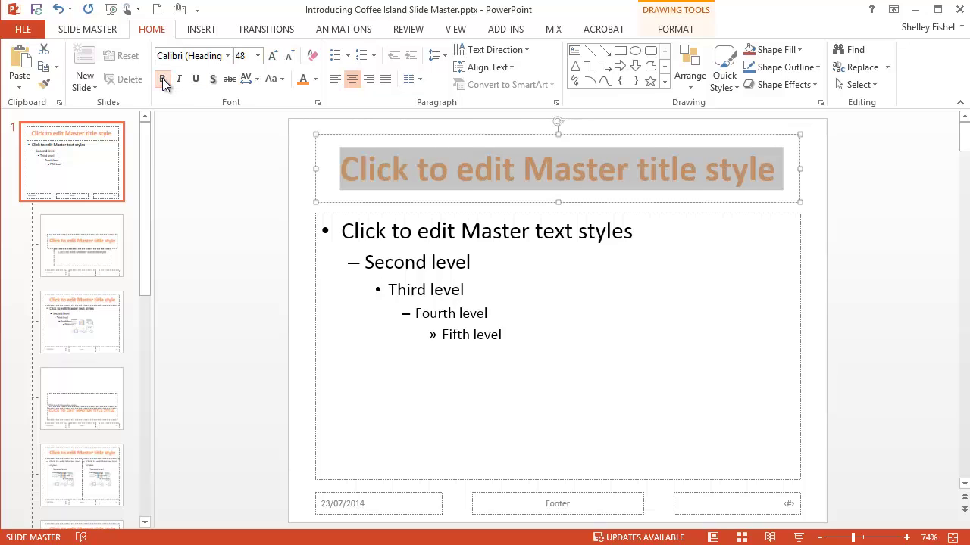
left_click(88, 31)
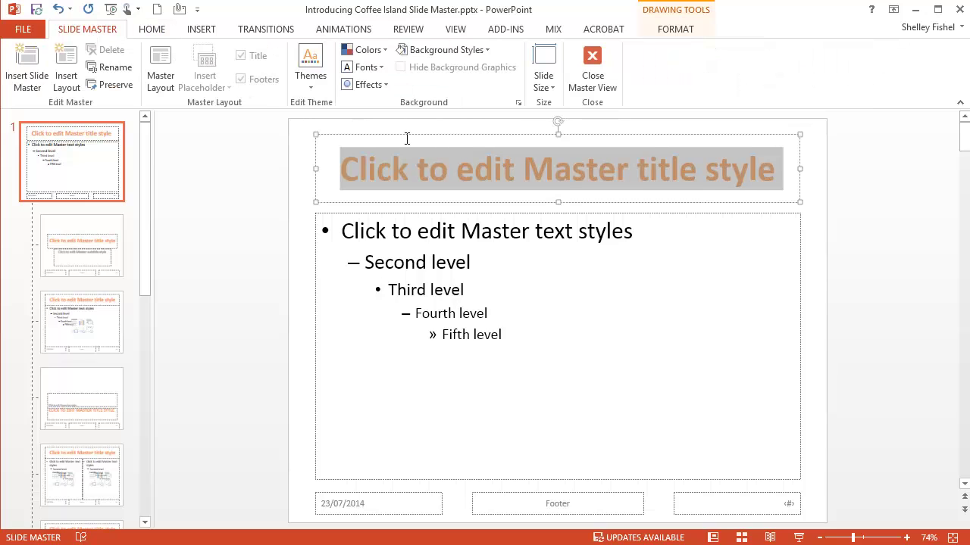
Colour the first-level body text on the master slide with the dark blue theme colour
left_click(460, 230)
left_click_drag(354, 229, 597, 230)
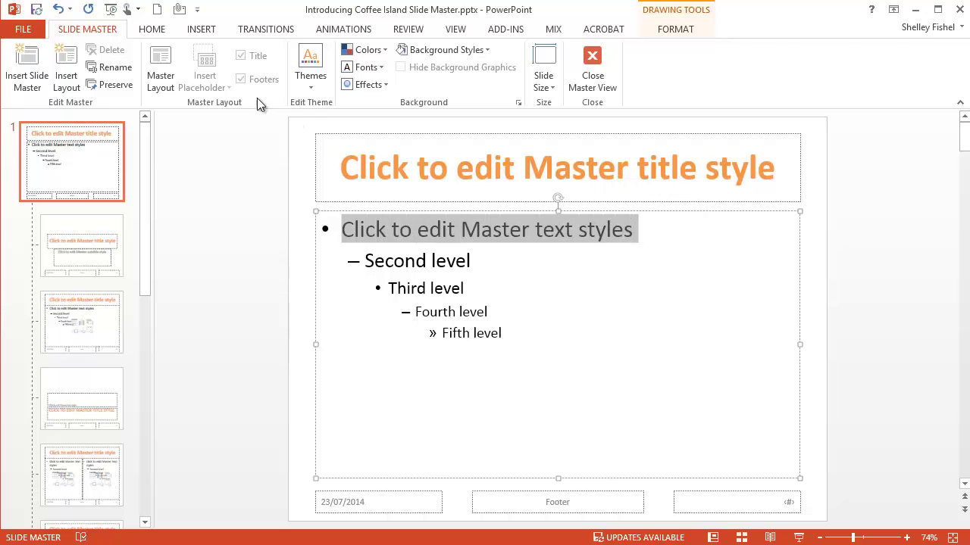
left_click(150, 29)
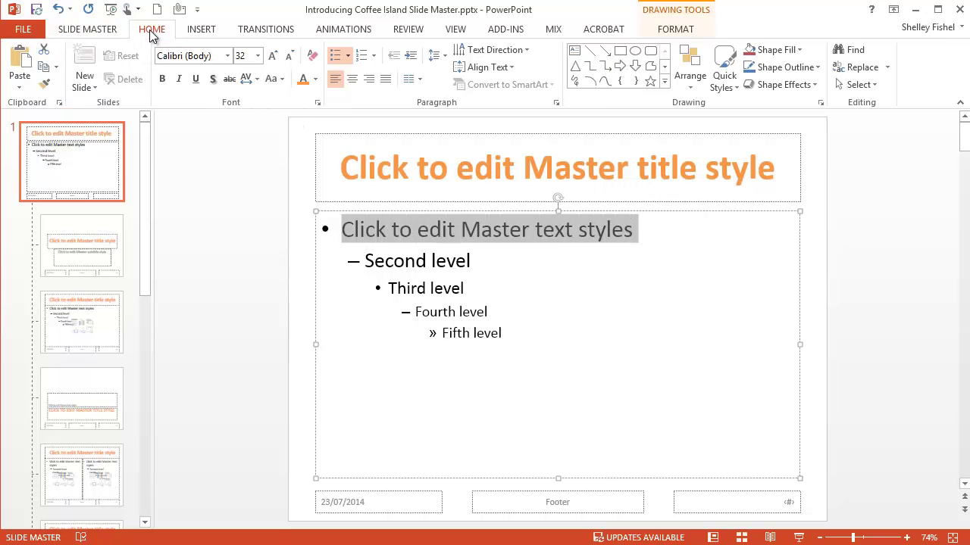
left_click(316, 80)
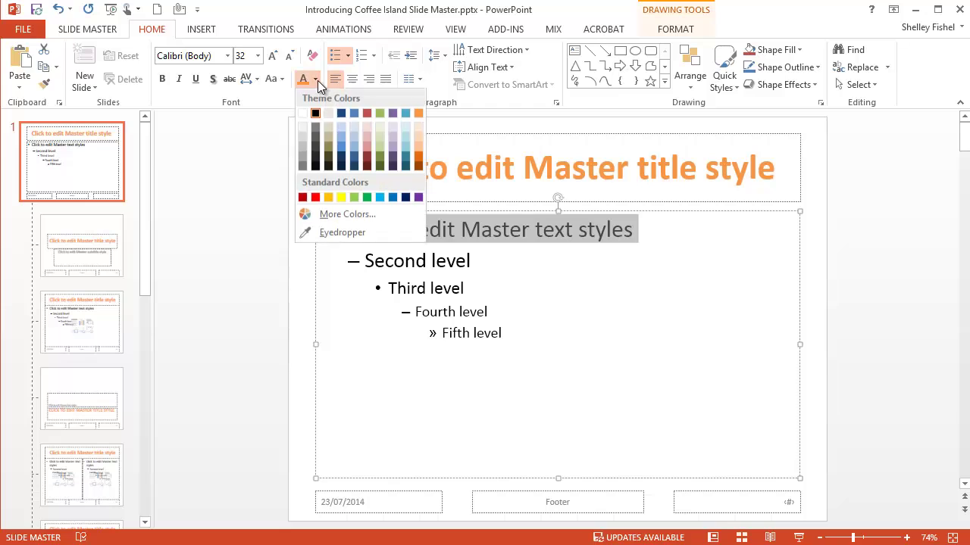
left_click(343, 113)
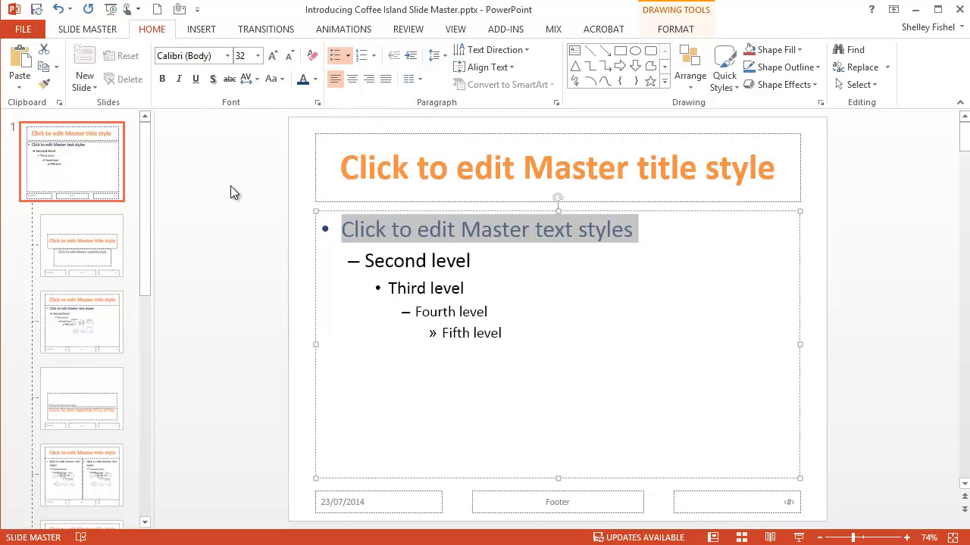
left_click(495, 265)
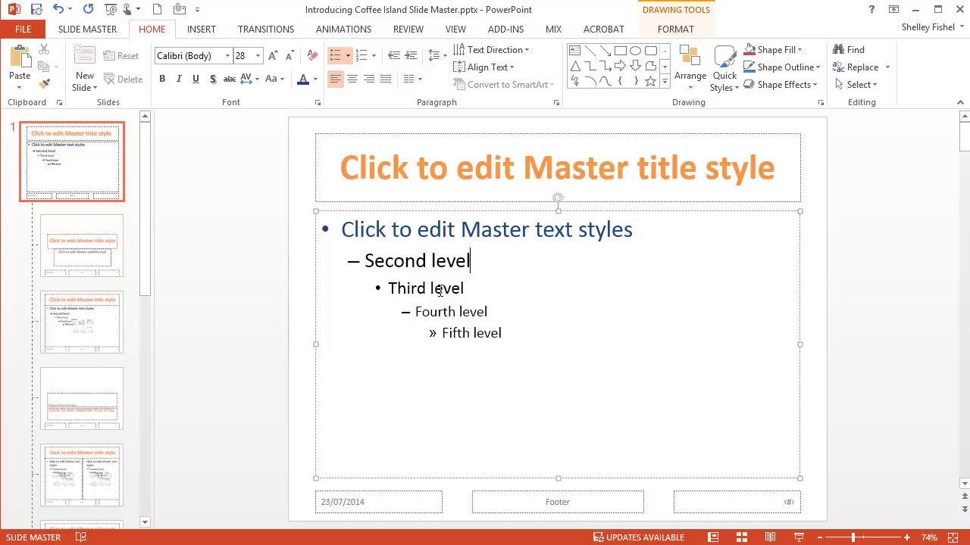
Examine how the layouts from Title Slide to Title Only pick up the master's text formatting, and return to the master slide
left_click(119, 269)
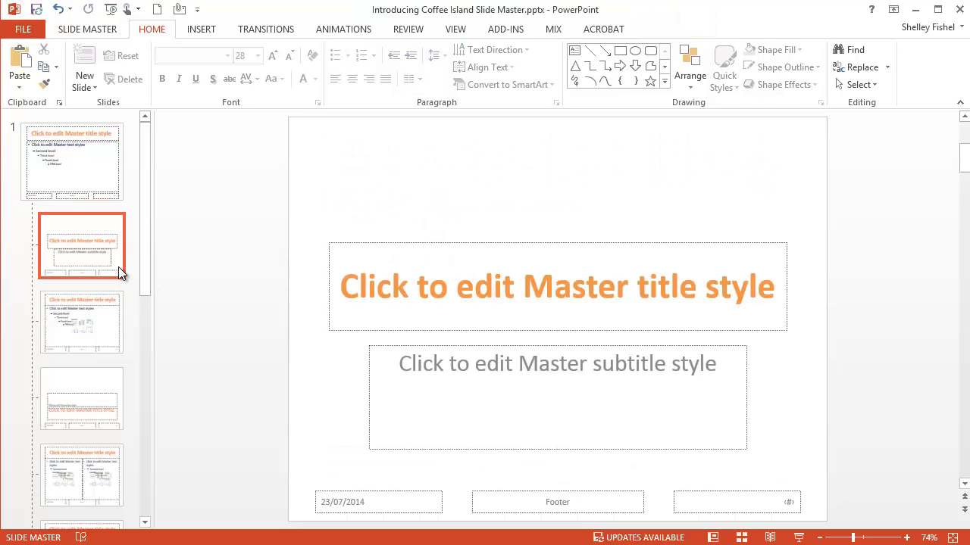
left_click(117, 326)
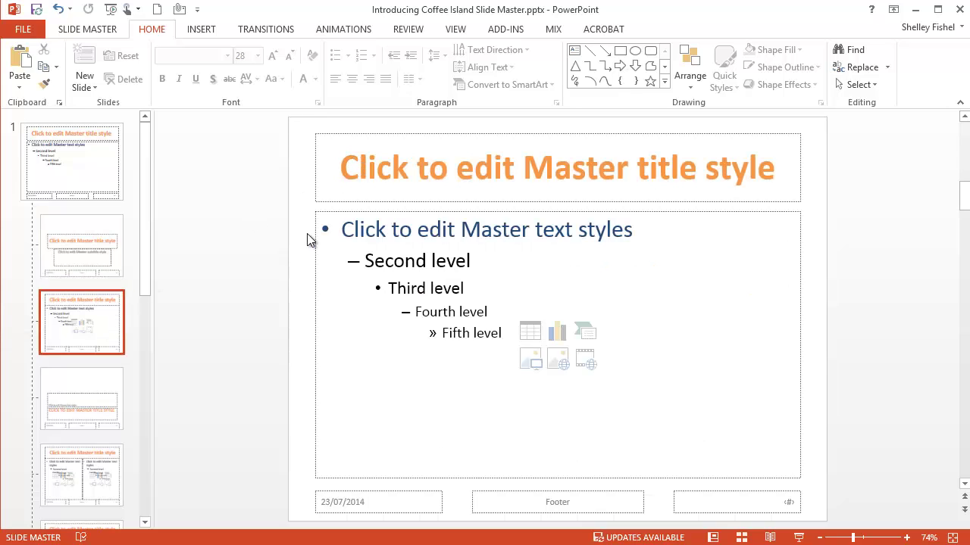
left_click(98, 380)
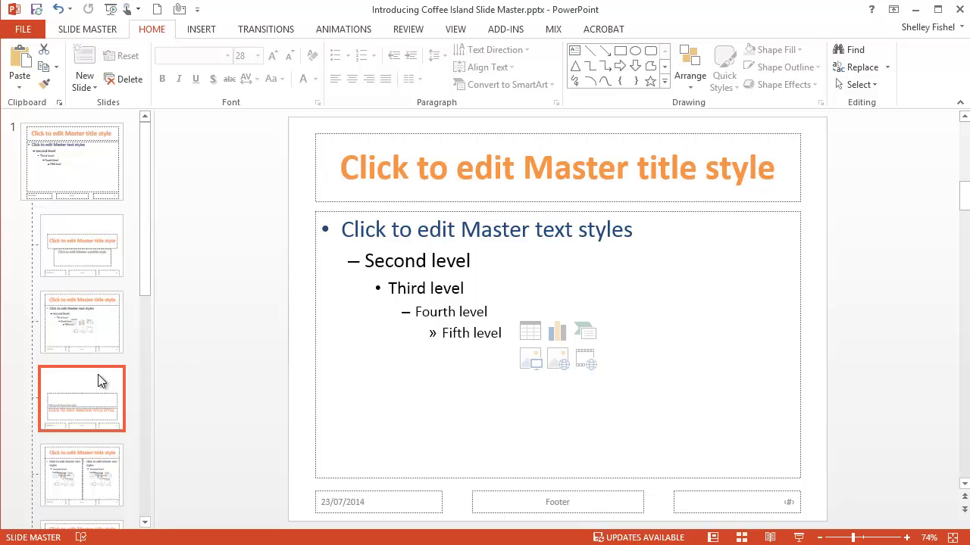
left_click(80, 467)
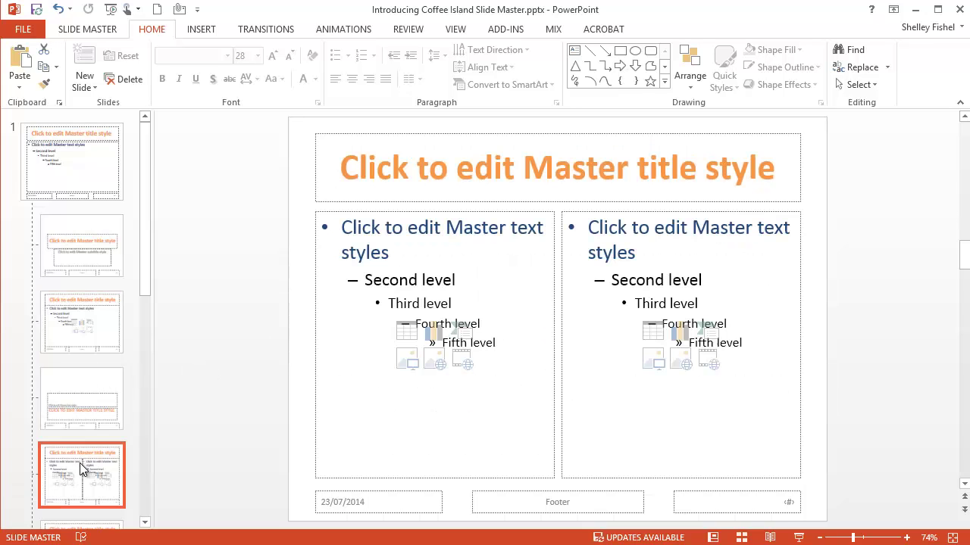
left_click(89, 526)
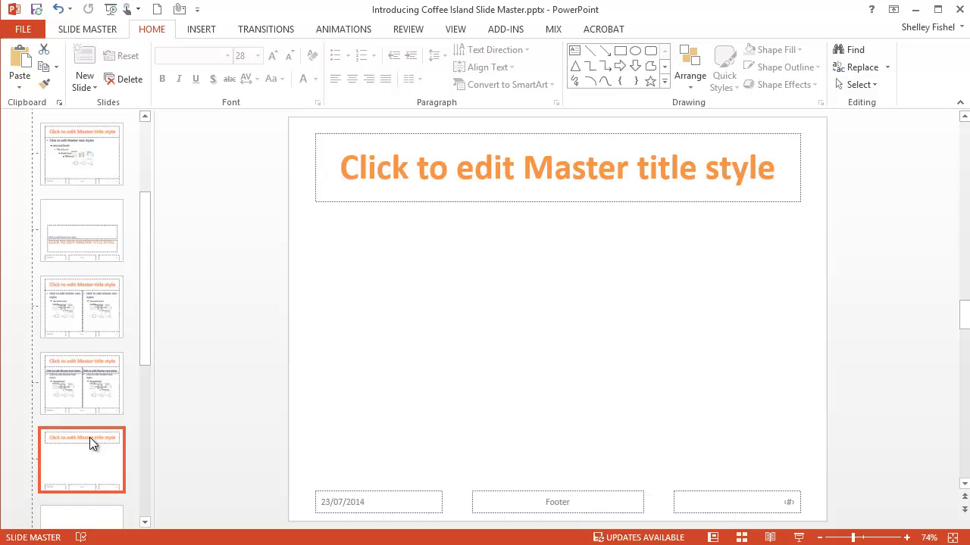
left_click_drag(146, 331, 98, 158)
left_click(98, 158)
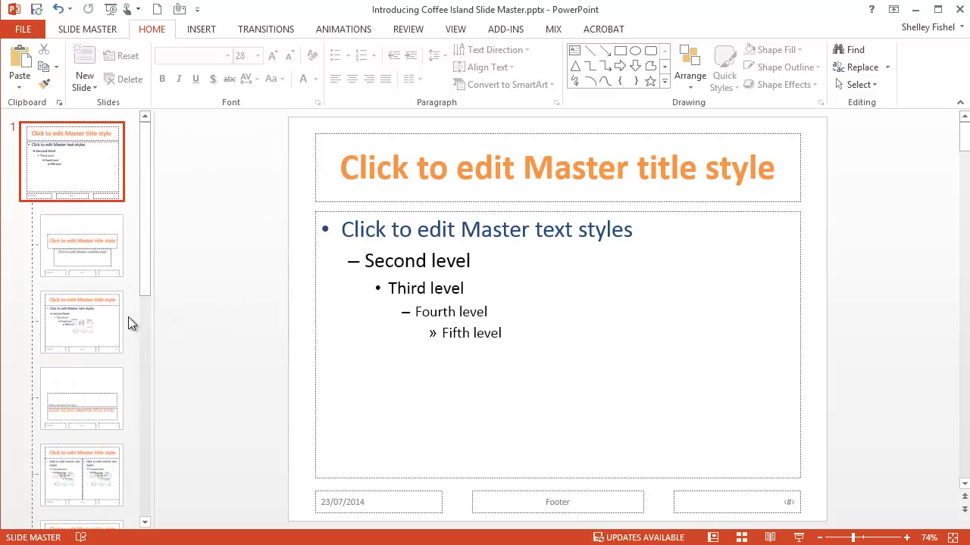
Recolour the title text of the Section Header layout dark blue
left_click(82, 381)
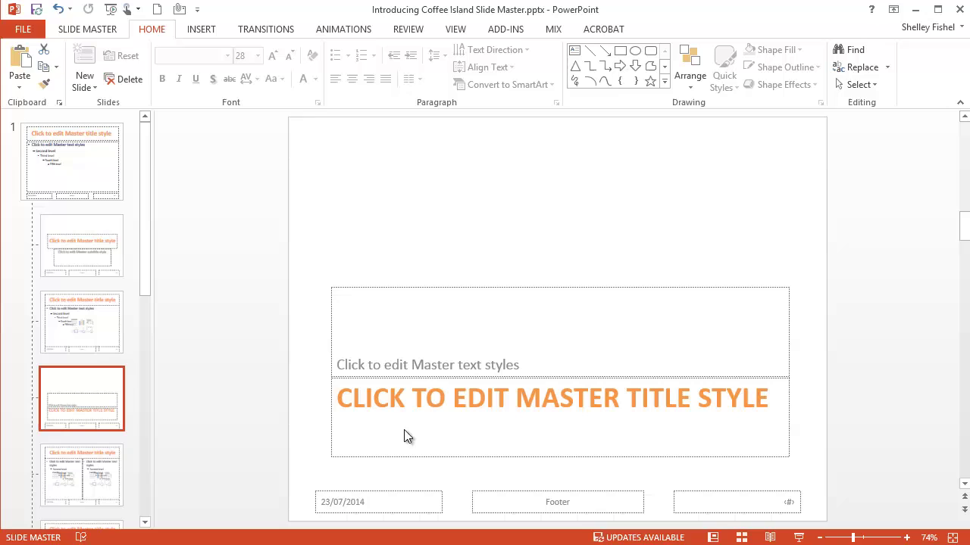
left_click(338, 397)
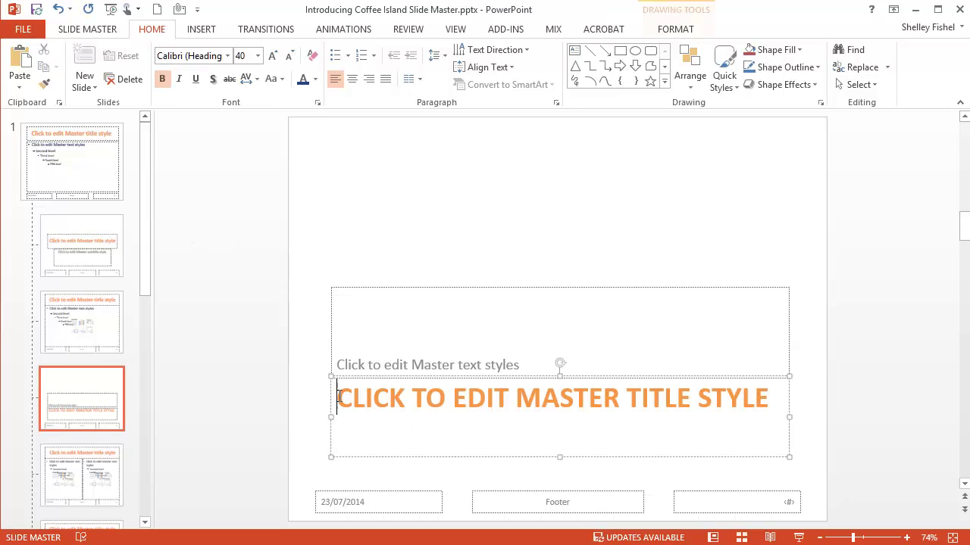
left_click_drag(338, 397, 744, 401)
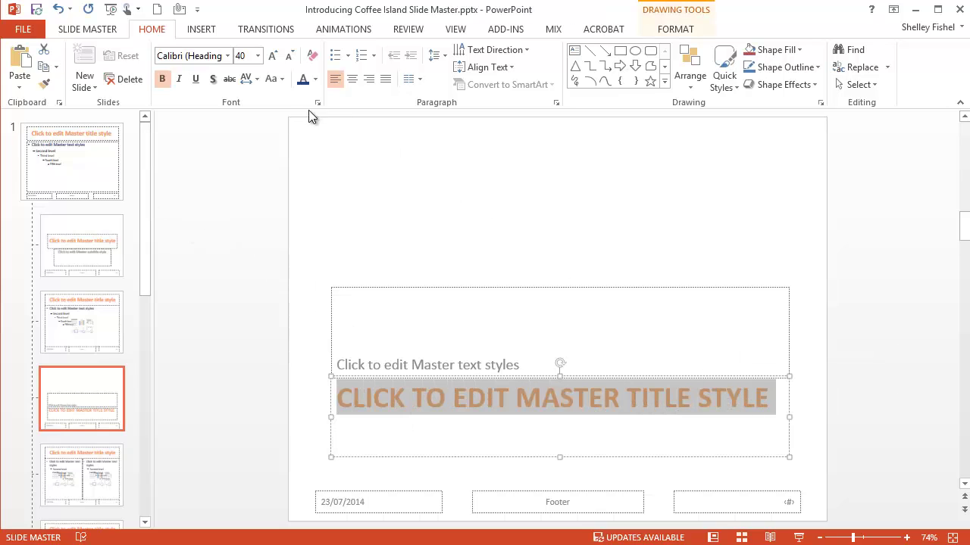
left_click(300, 79)
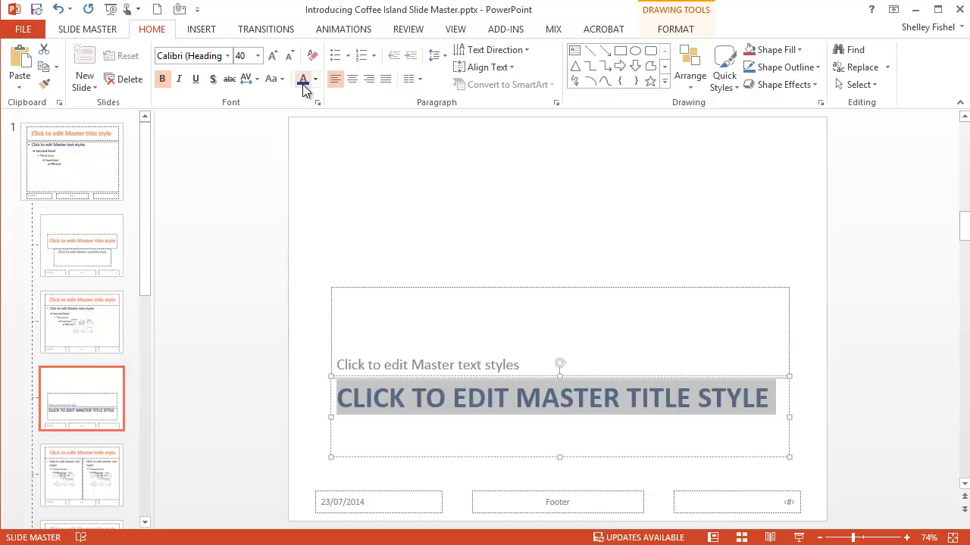
left_click(231, 337)
Compare the title colours of the master and its first four layouts, ending on the master slide
left_click(108, 340)
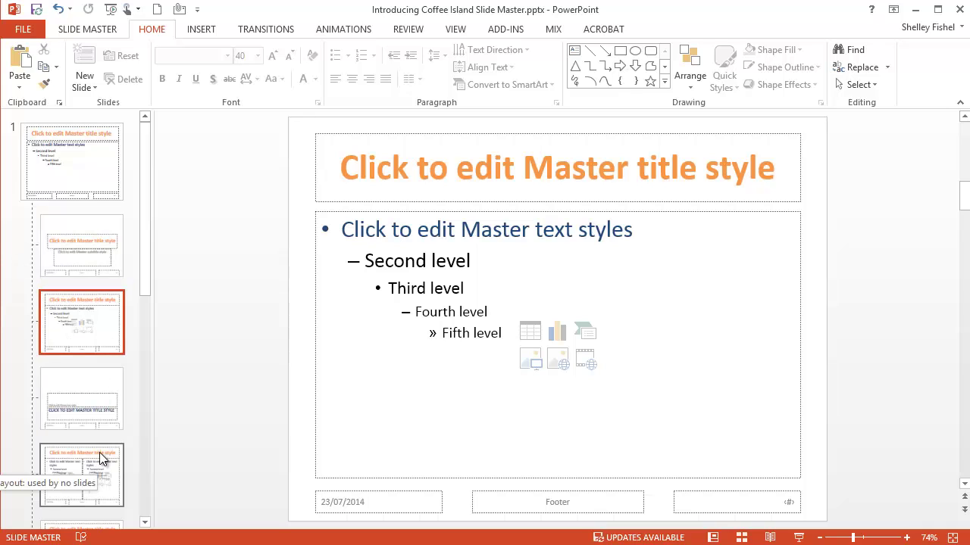
left_click(96, 175)
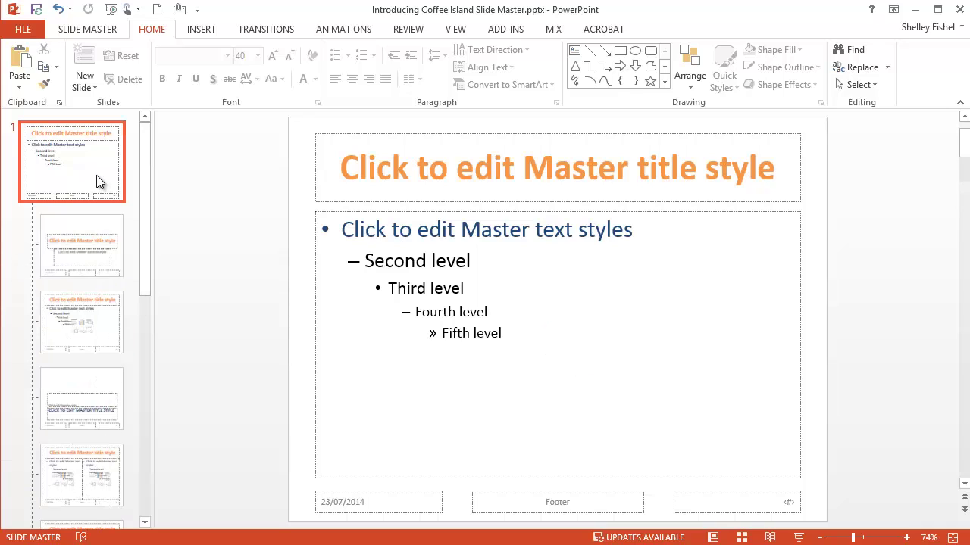
left_click(88, 261)
left_click(87, 324)
left_click(87, 369)
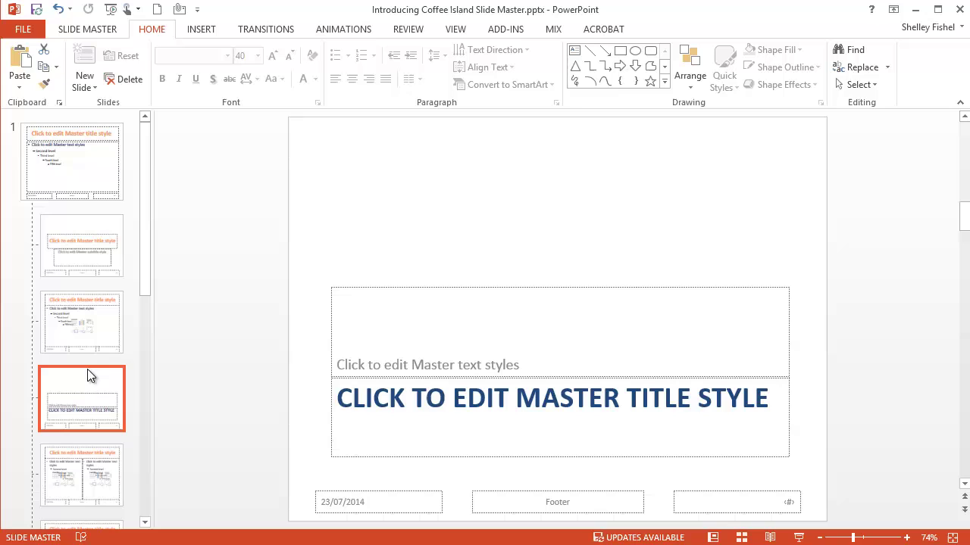
left_click(95, 458)
left_click(72, 156)
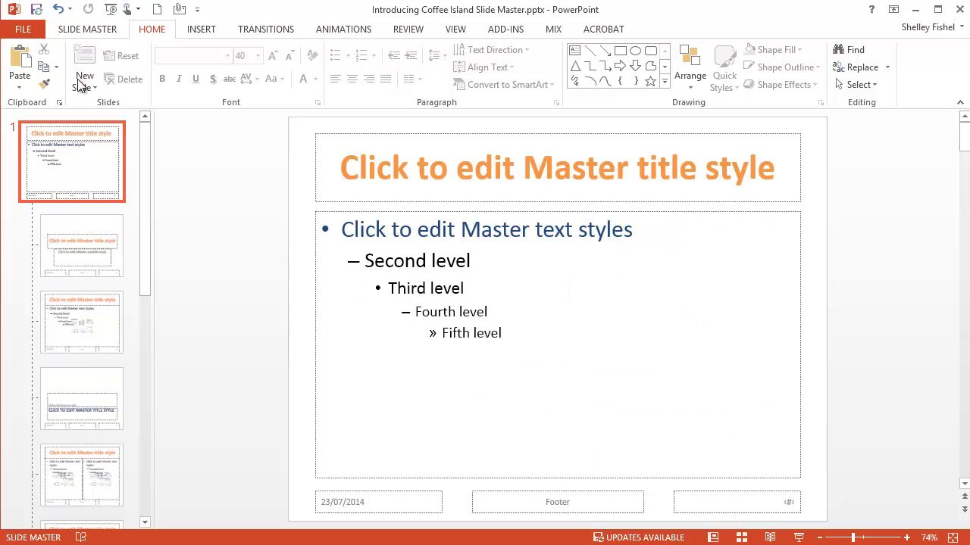
Close the master view and review how slides 1 to 4 pick up the master's text colours
left_click(88, 31)
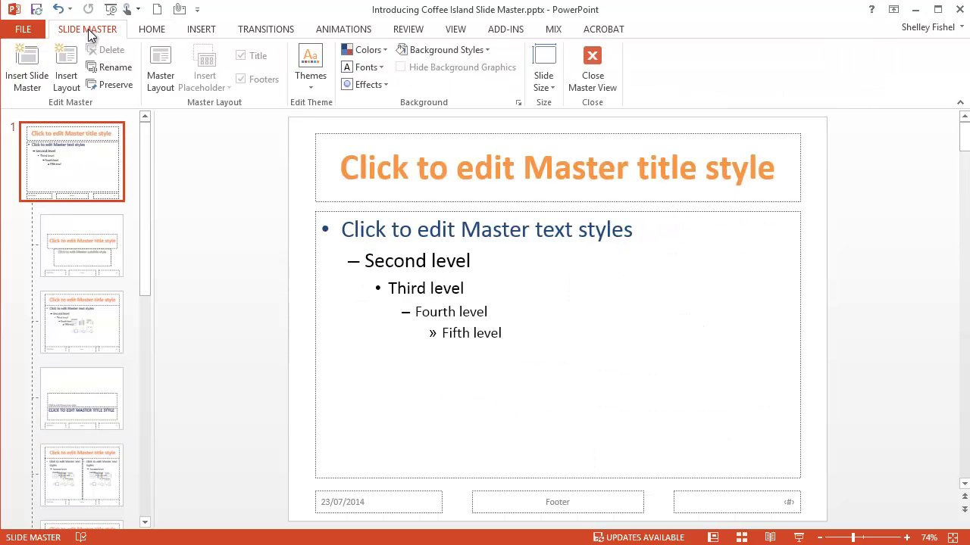
left_click(585, 65)
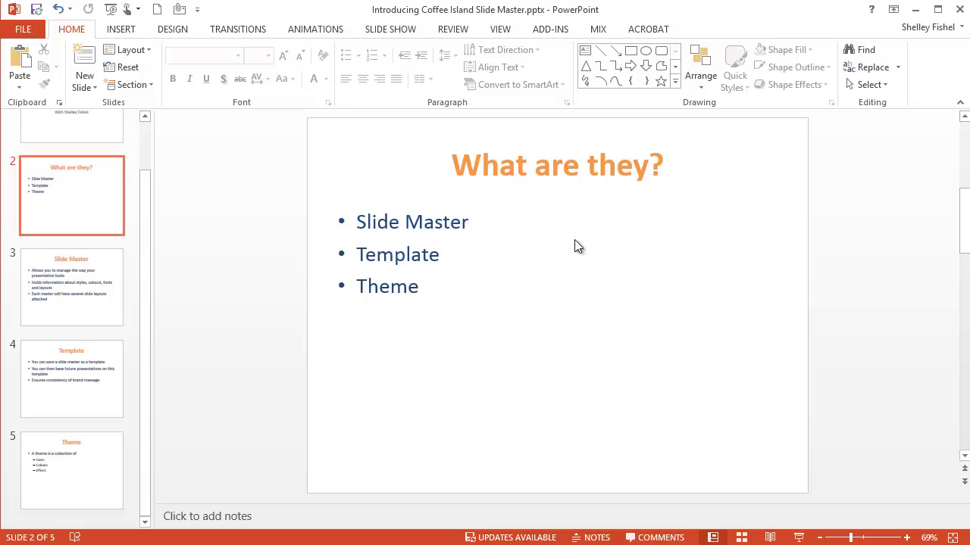
left_click(87, 130)
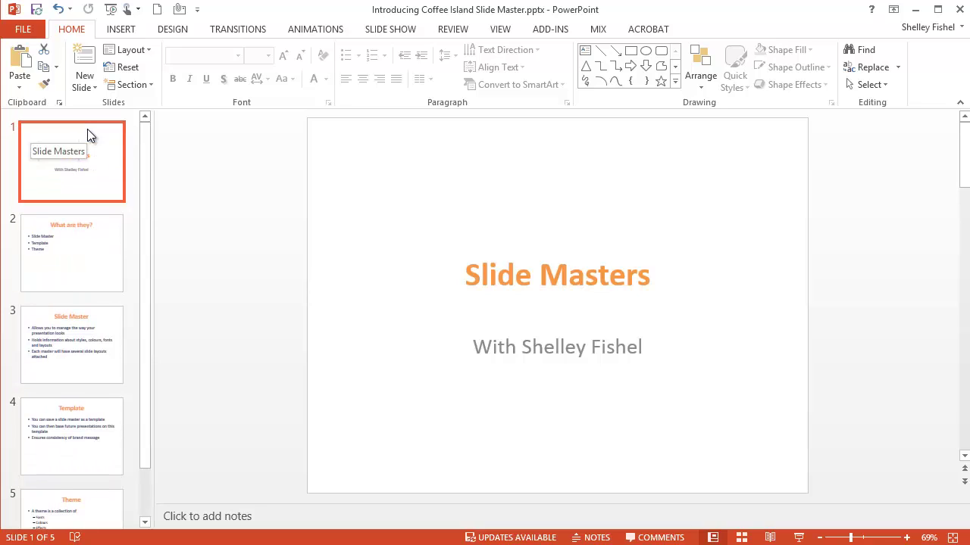
left_click(75, 267)
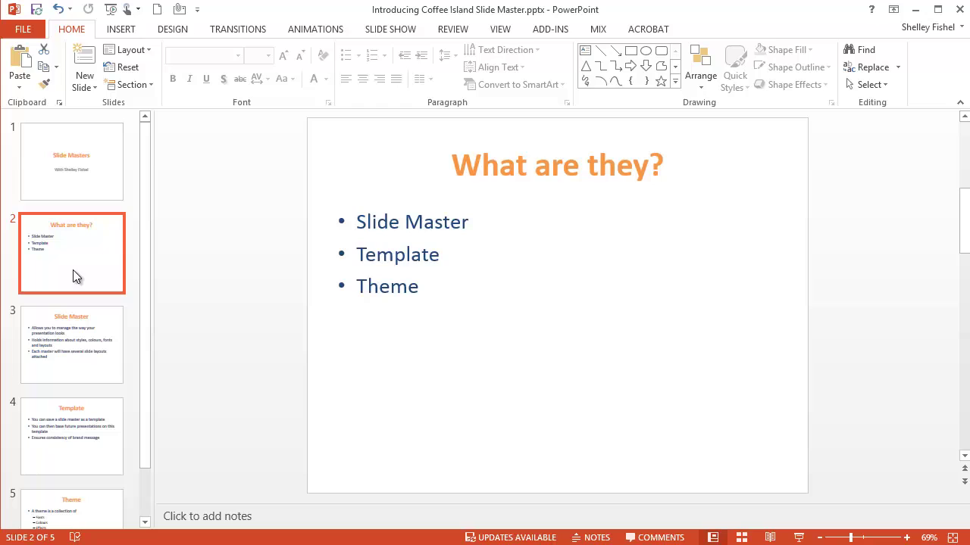
left_click(63, 353)
left_click(74, 433)
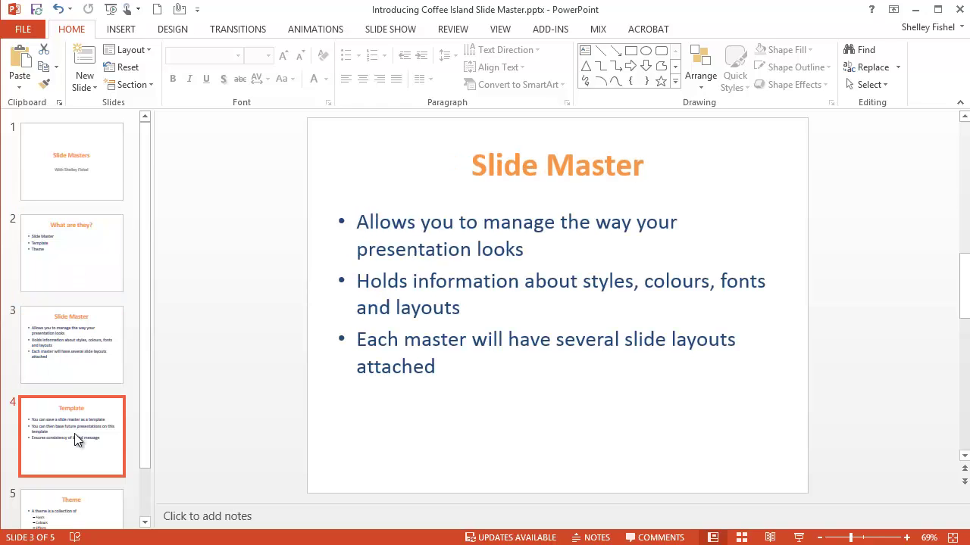
Insert a new slide with the Section Header layout after the "What are they?" slide
left_click(78, 260)
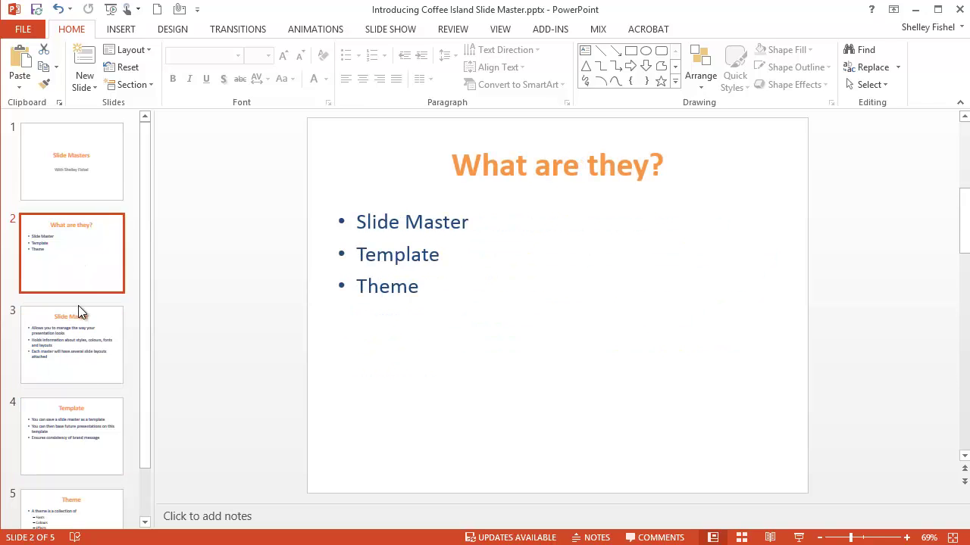
left_click(87, 85)
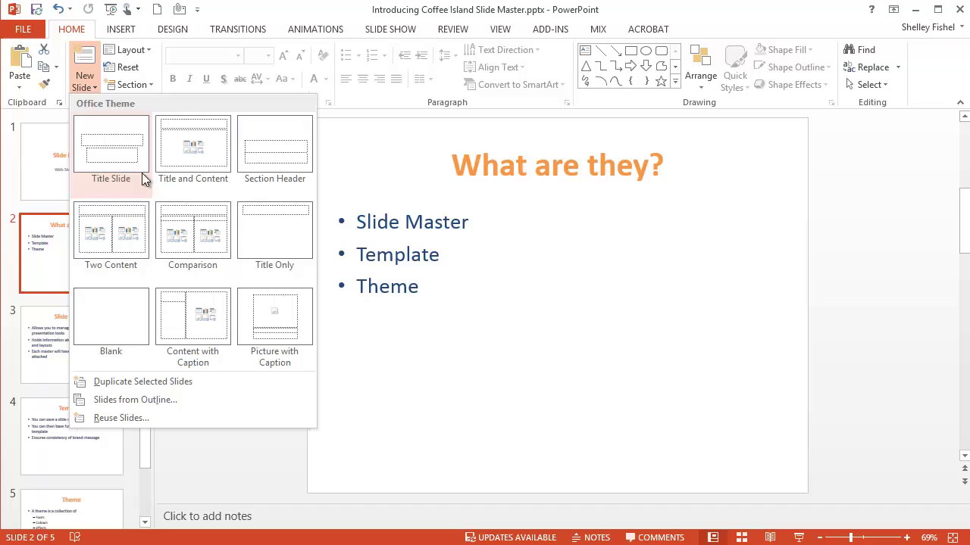
left_click(273, 152)
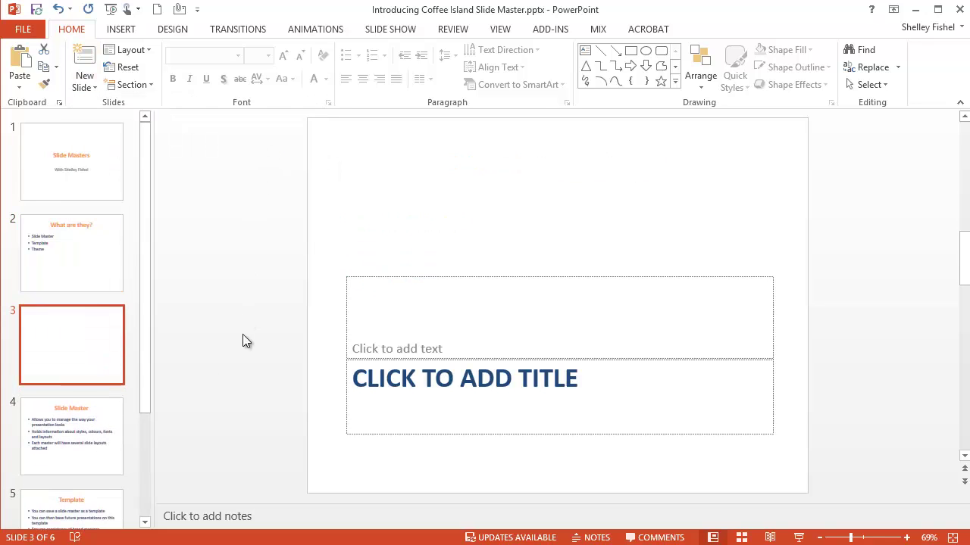
Title the new section slide "NEW SECTION" and compare it with the preceding slide
left_click(401, 386)
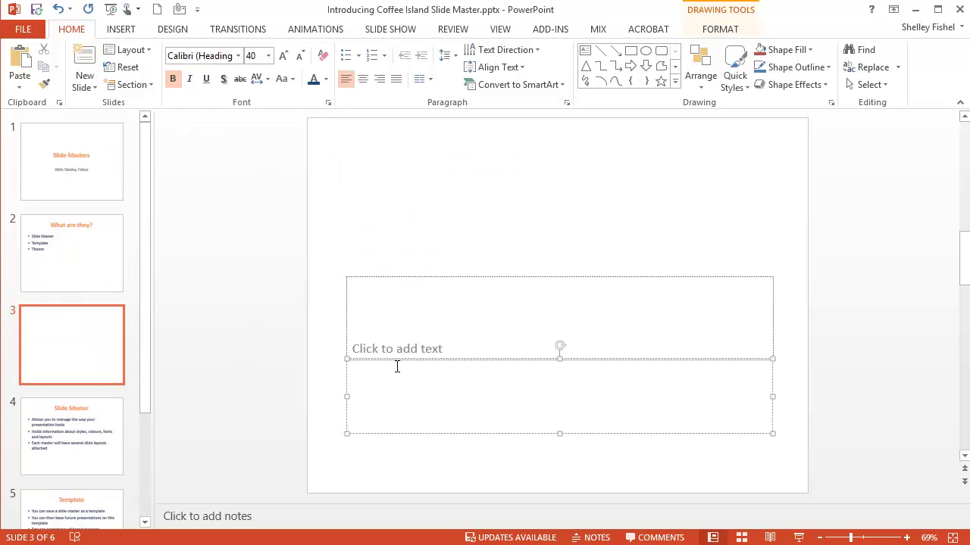
left_click(393, 348)
left_click(400, 376)
type("NEW SECTOI")
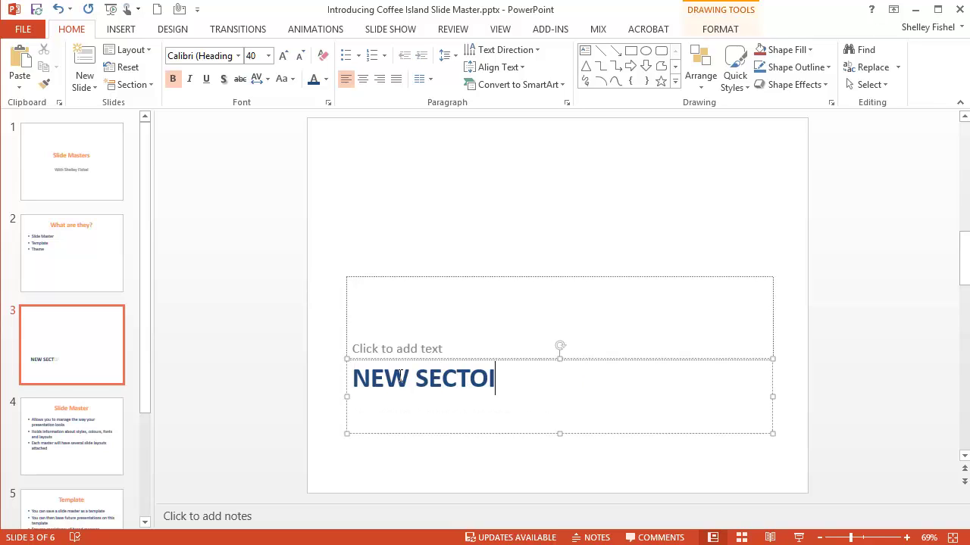
type("N")
key("BackSpace")
key("BackSpace")
key("BackSpace")
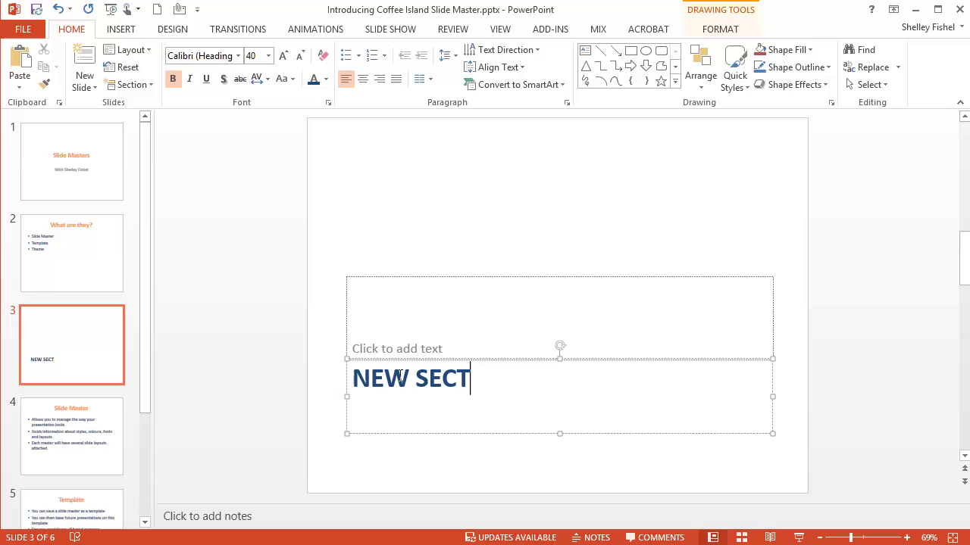
type("ION")
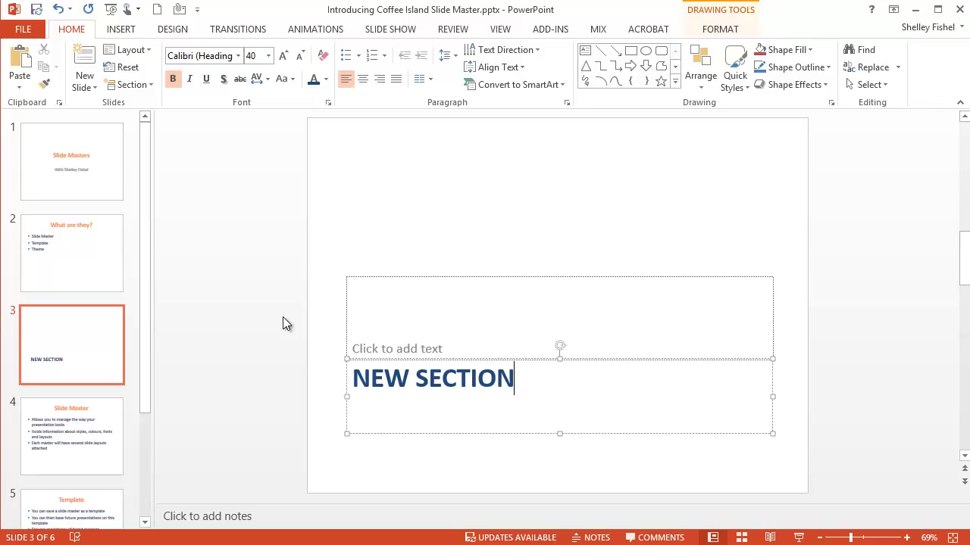
left_click(93, 271)
left_click(84, 362)
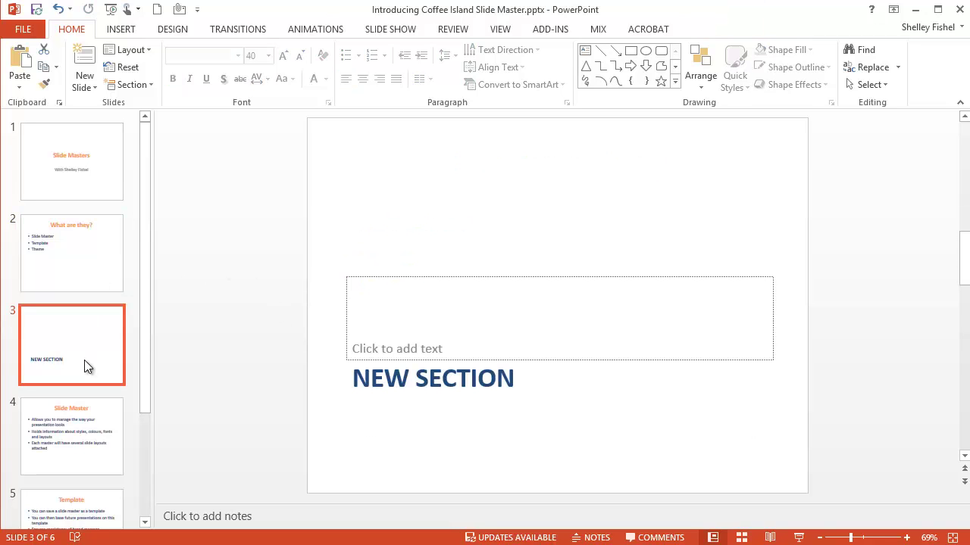